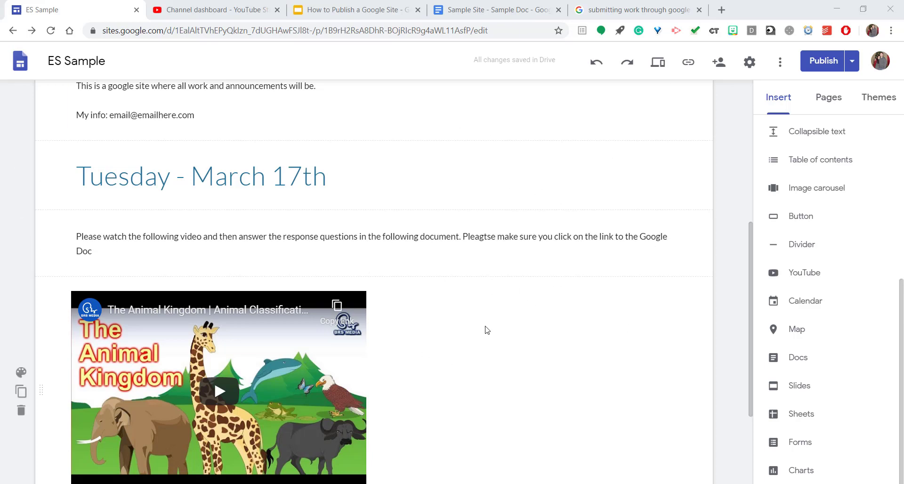
Drag the instructions section below the Animal Kingdom video and select the paragraph and video blocks
scroll(489, 332, "down", 1)
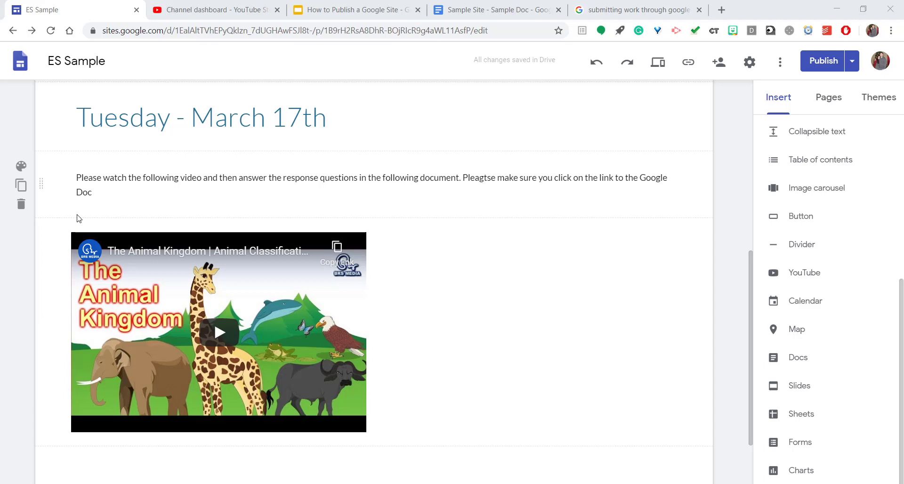
left_click_drag(43, 191, 40, 168)
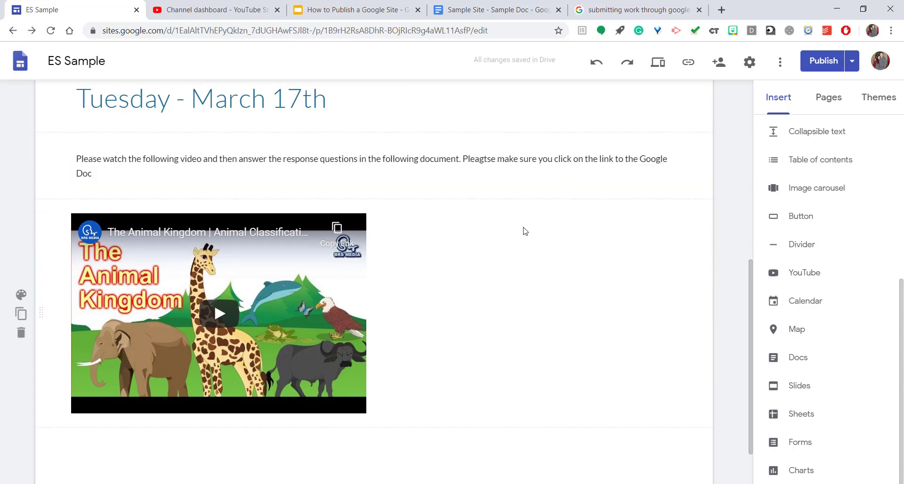
scroll(725, 253, "down", 1)
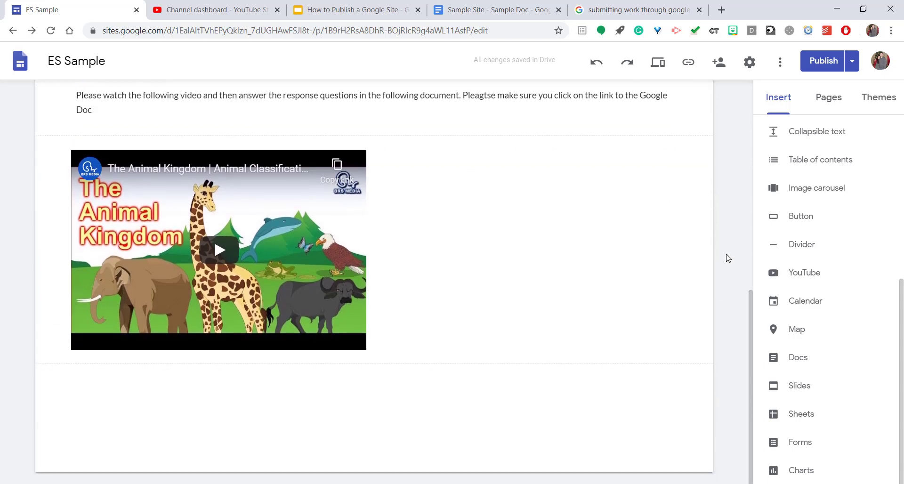
scroll(723, 261, "up", 3)
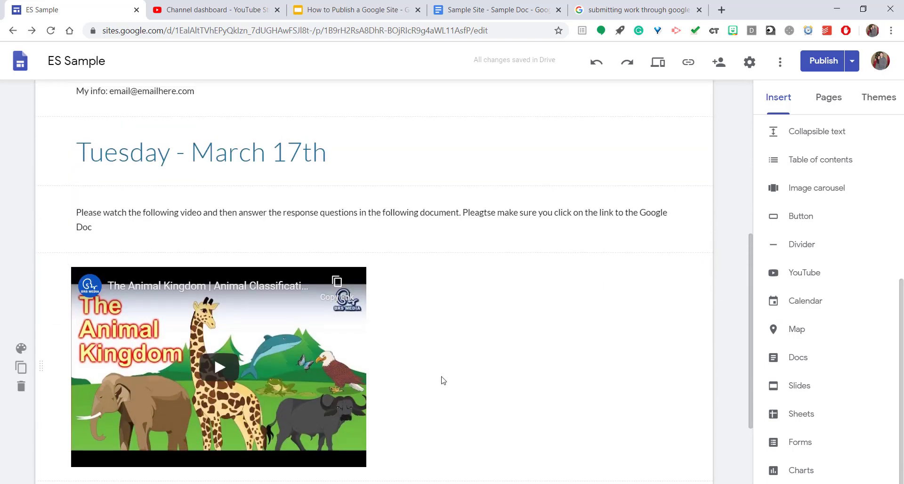
scroll(426, 329, "down", 1)
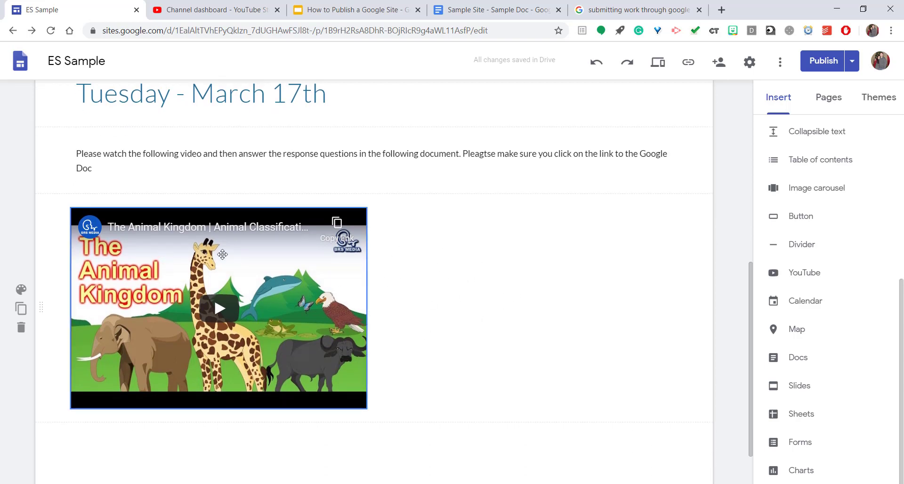
scroll(191, 246, "up", 1)
left_click(114, 213)
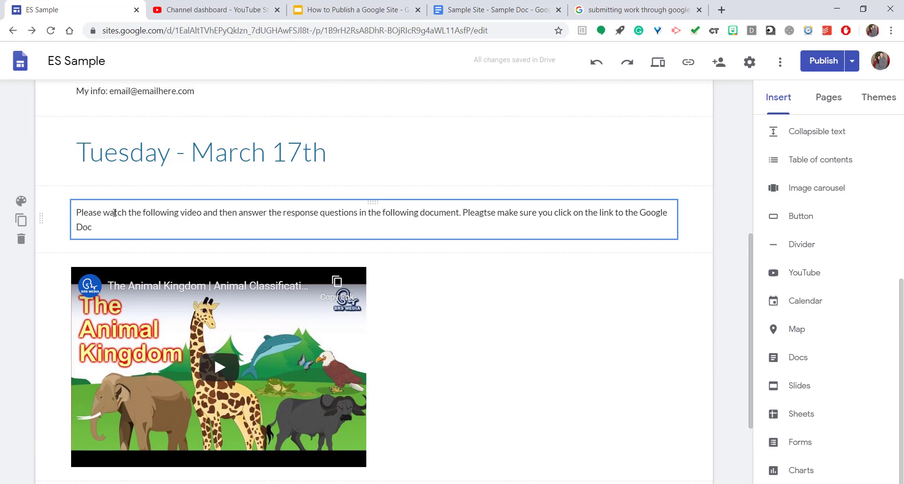
left_click(213, 356)
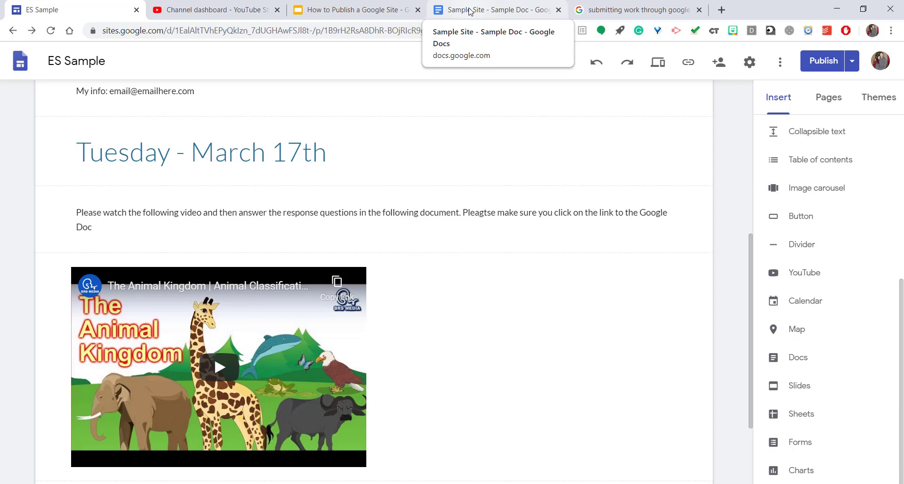
Switch to the Sample Site - Sample Doc to view its three lion response questions
left_click(486, 12)
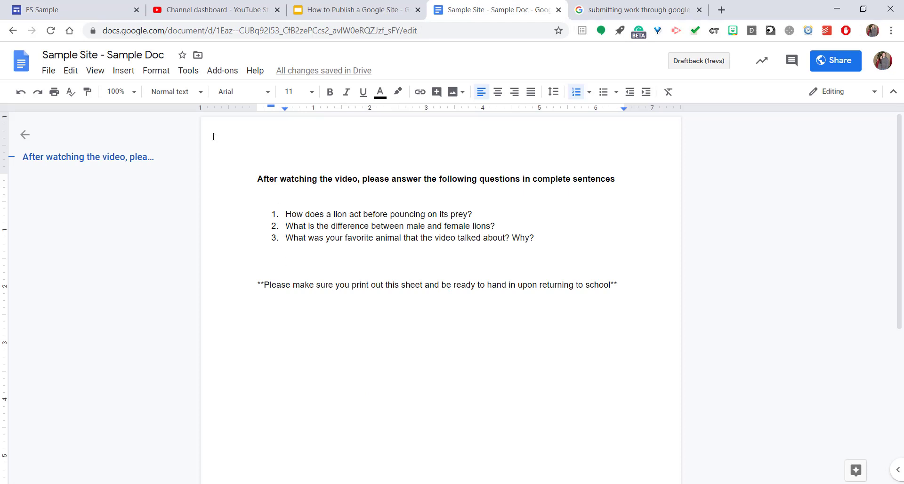
Return to the ES Sample editor, try Embed from the Insert panel and cancel it
left_click(70, 9)
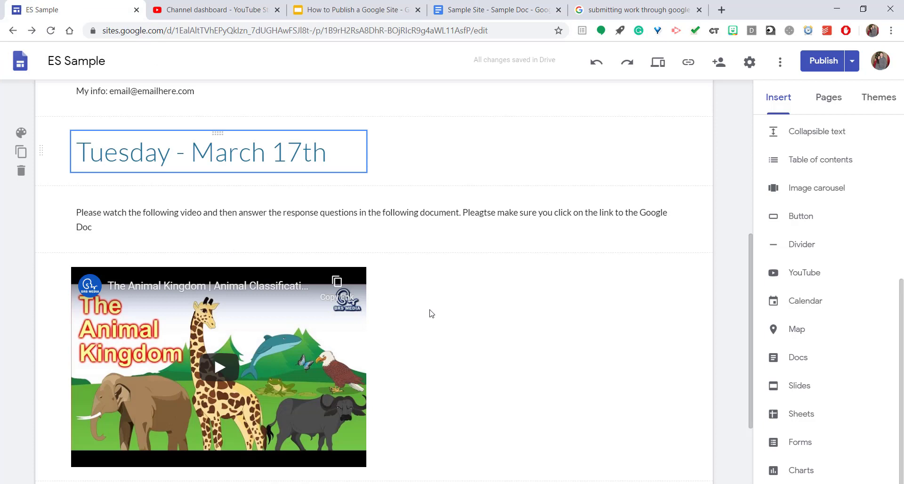
scroll(476, 294, "down", 1)
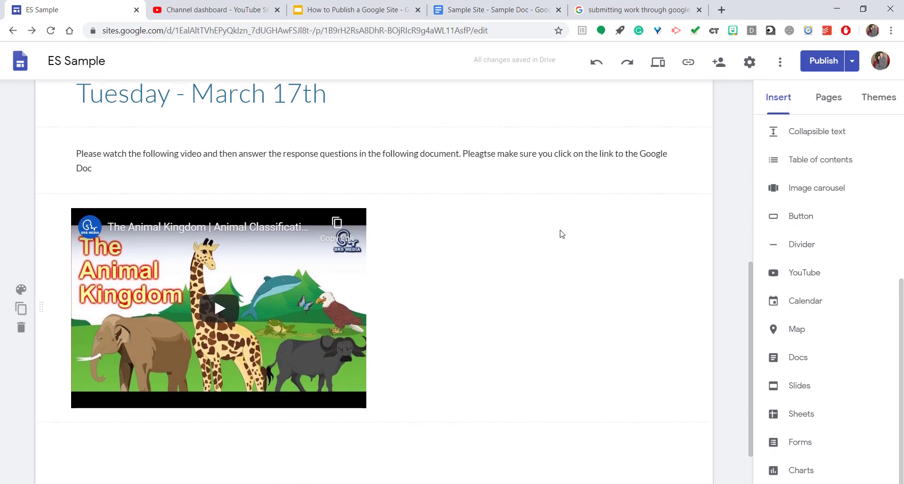
scroll(871, 246, "up", 5)
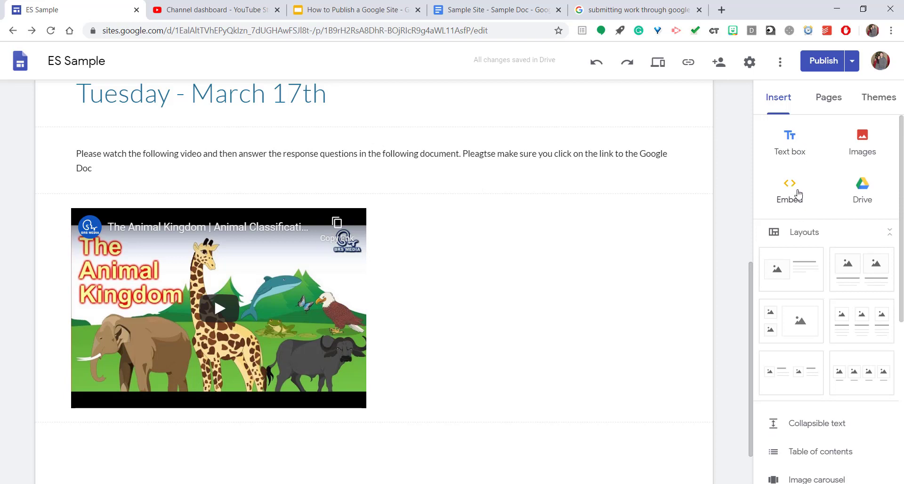
left_click(797, 192)
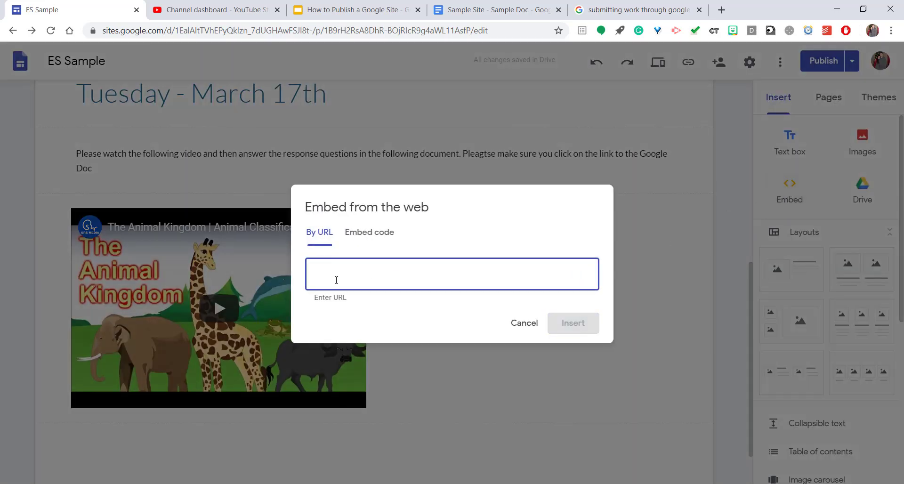
left_click(525, 323)
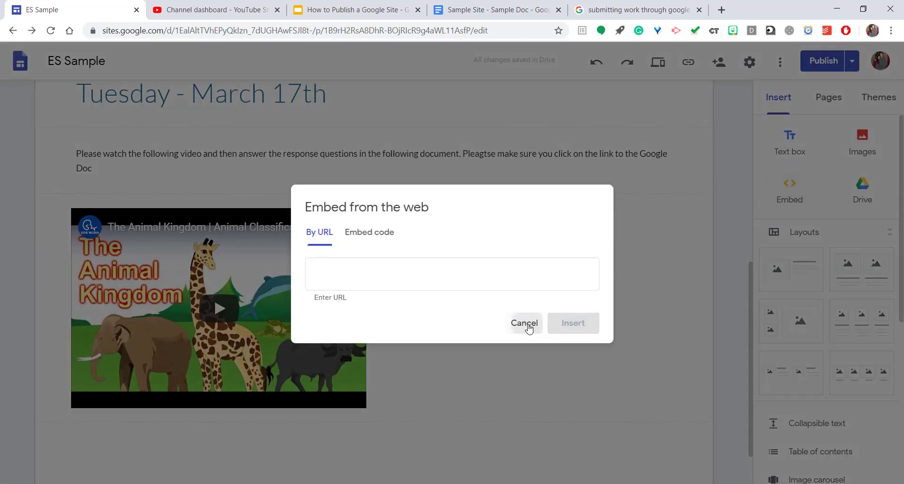
scroll(832, 207, "down", 5)
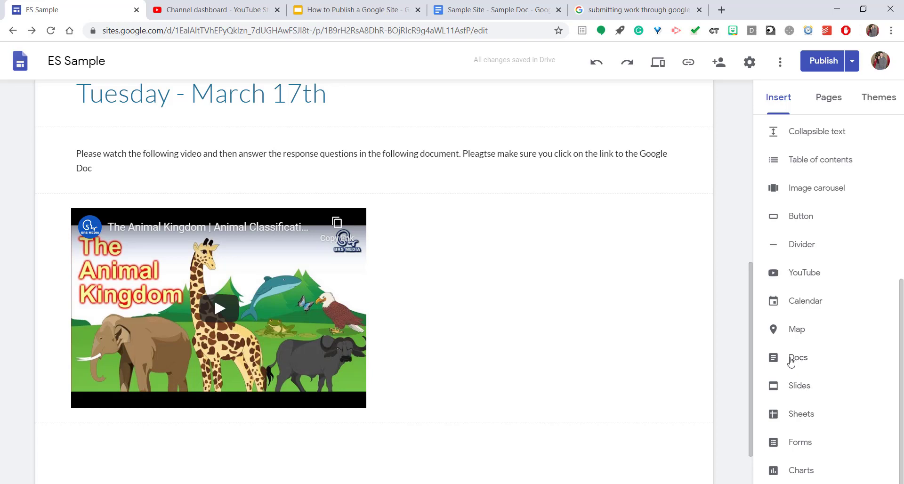
Insert the Sample Site - Sample Doc from the Docs list below the Animal Kingdom video
left_click(790, 360)
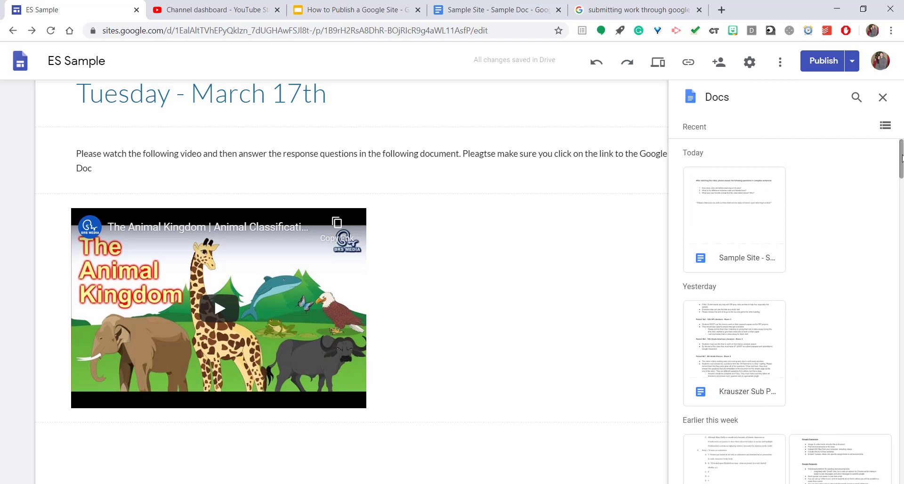
left_click_drag(901, 157, 900, 362)
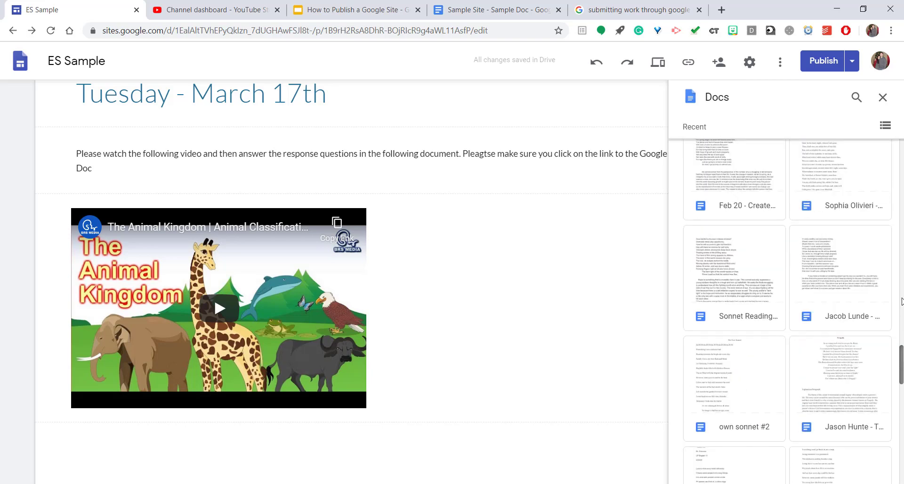
scroll(901, 301, "up", 10)
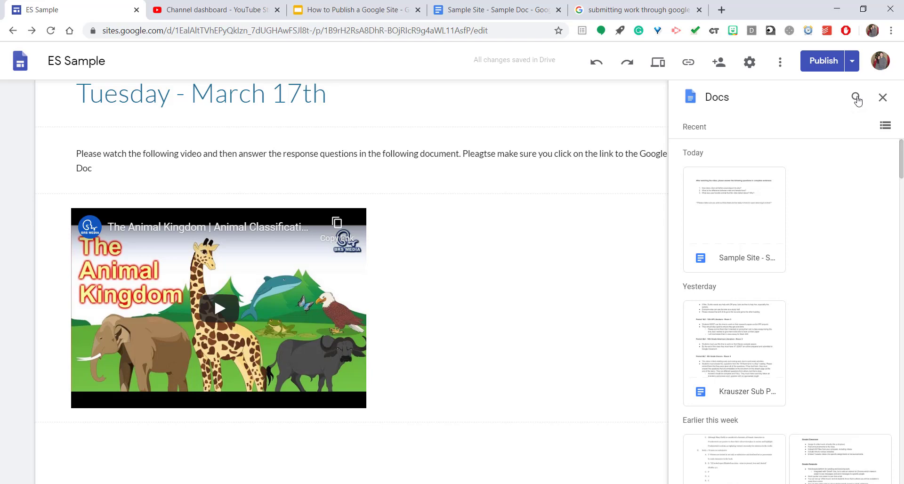
double_click(745, 236)
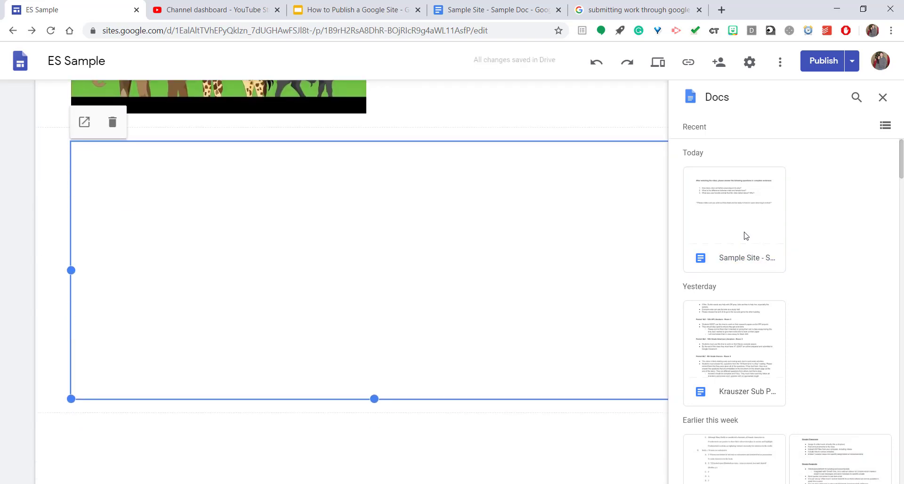
left_click(882, 97)
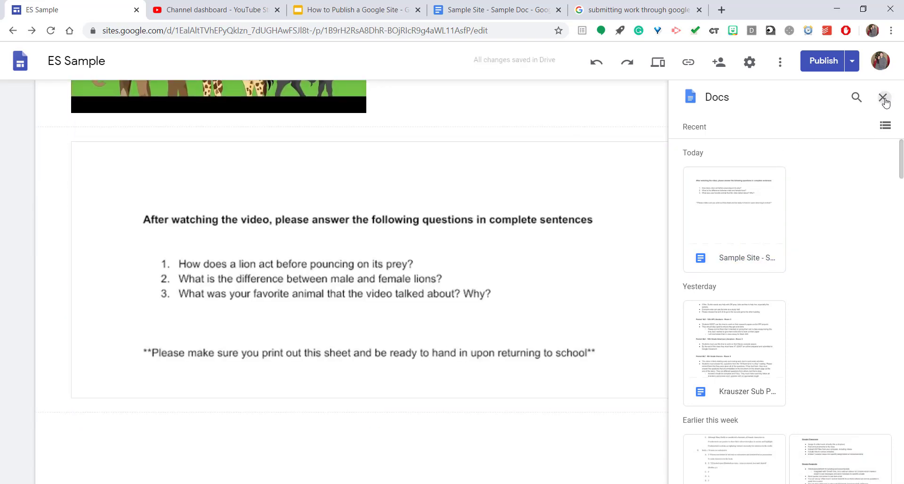
Drag the embedded questions doc to sit right of the YouTube video, then switch to the Sample Doc
scroll(365, 282, "up", 3)
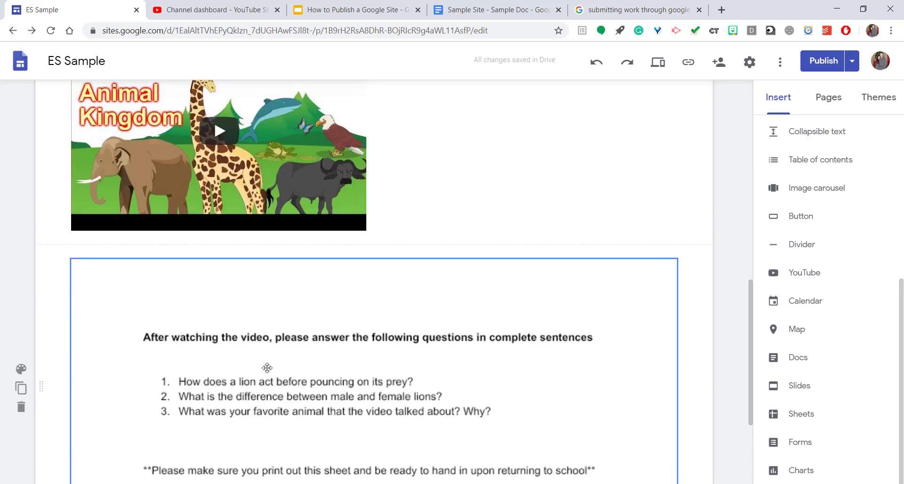
left_click(410, 363)
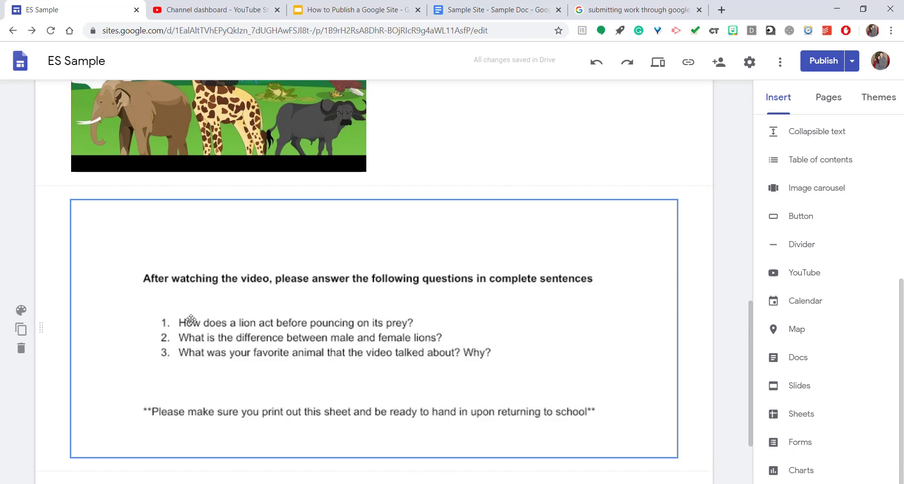
left_click_drag(190, 320, 421, 258)
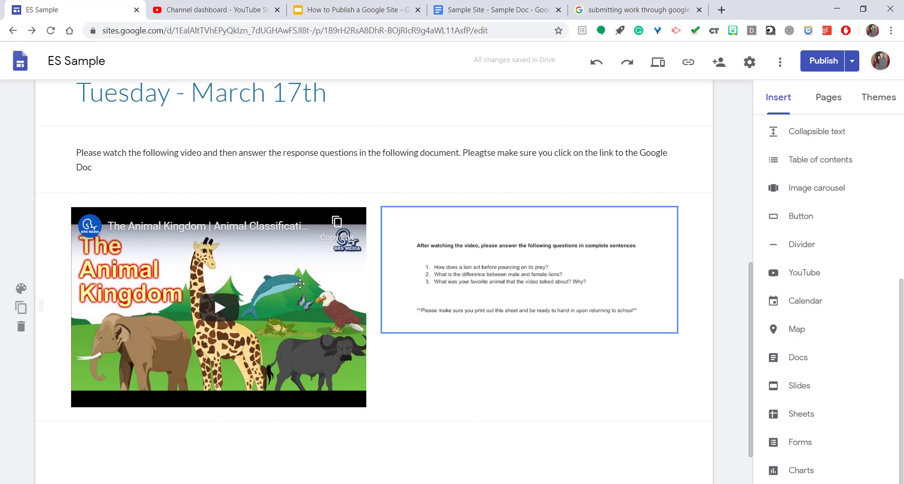
left_click(547, 250)
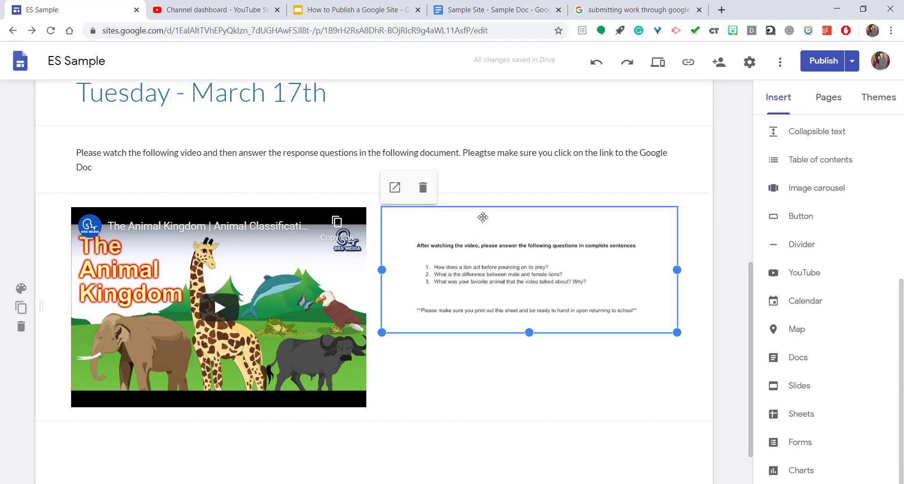
left_click(489, 8)
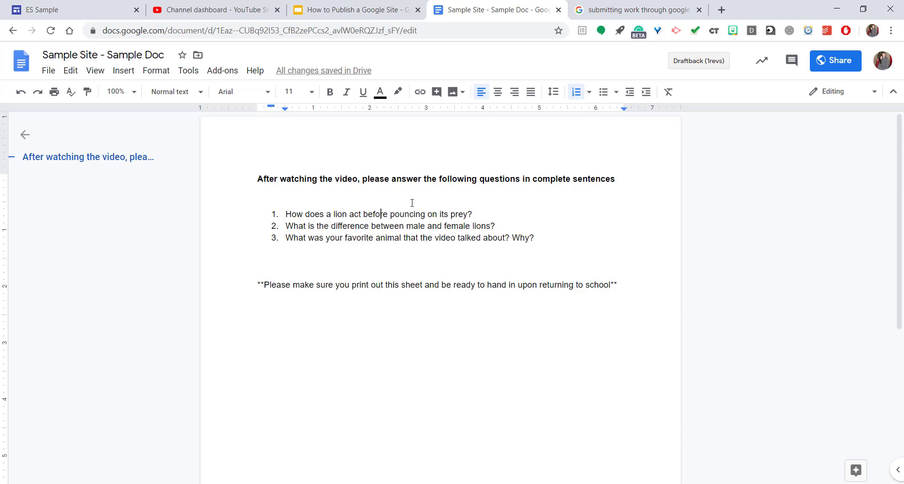
Set the doc's link sharing to 'On - Anyone with the link' with view access
left_click(836, 62)
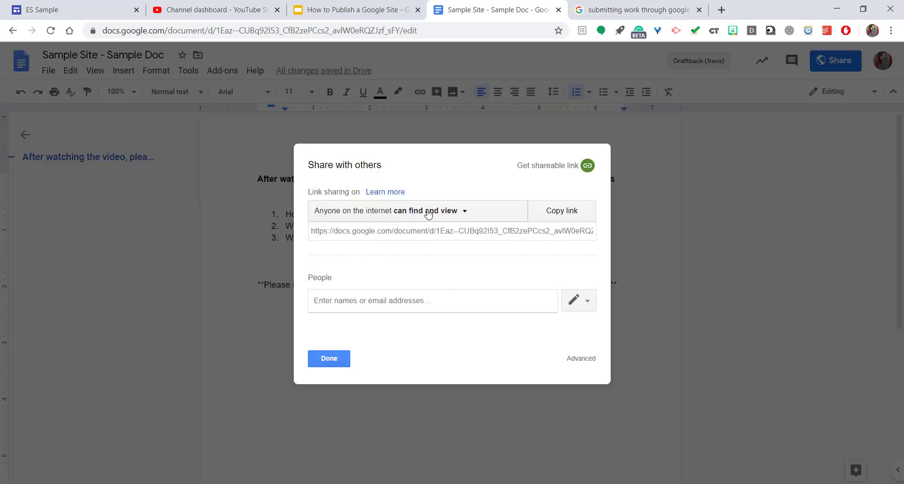
left_click(464, 212)
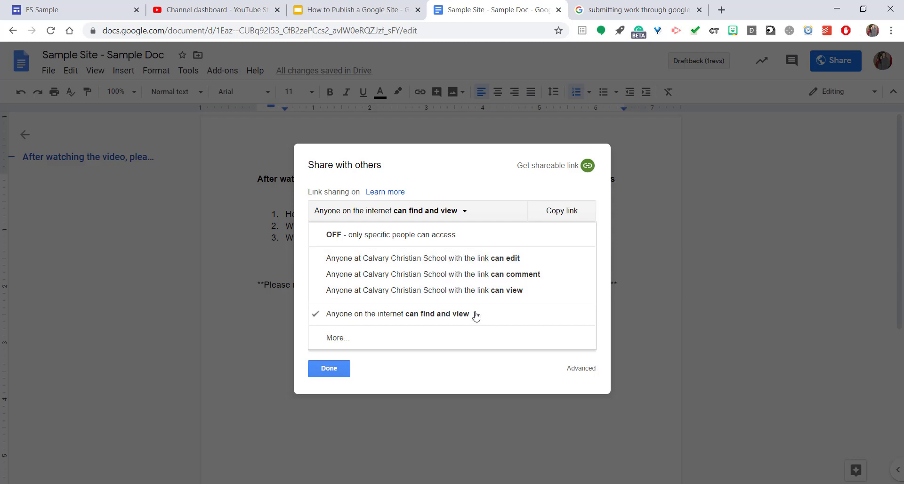
left_click(338, 338)
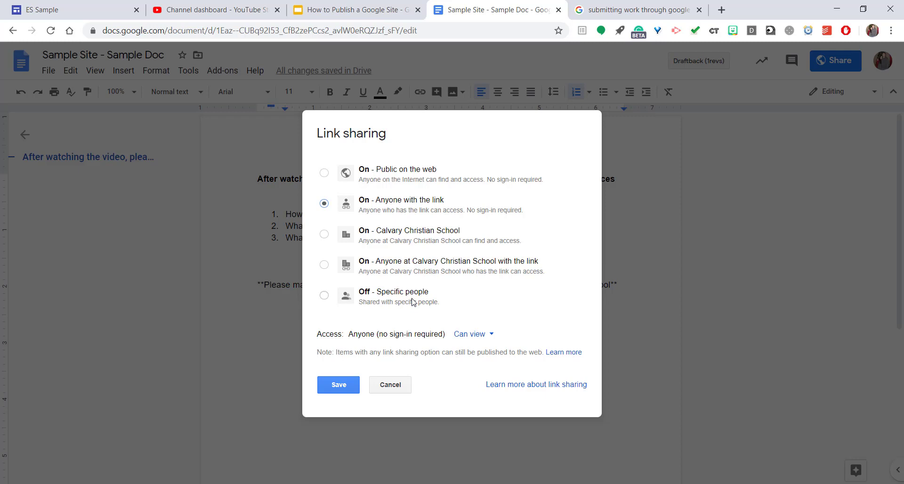
left_click(344, 385)
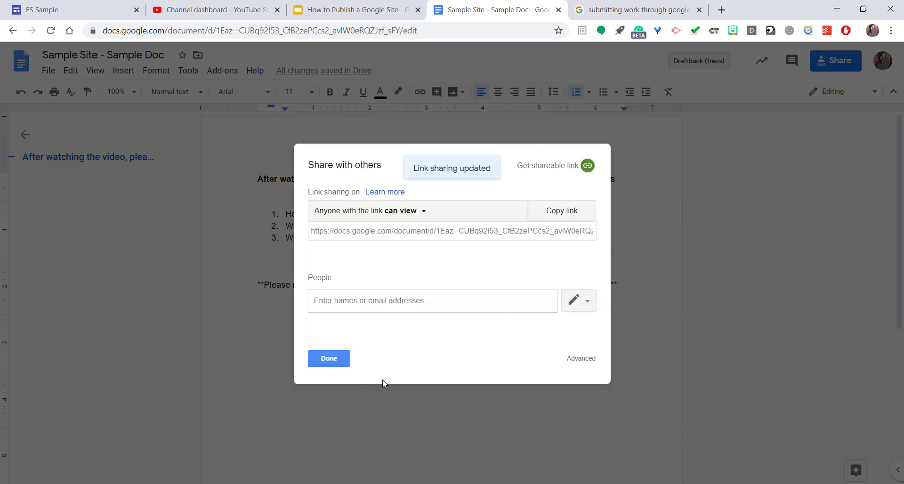
left_click(343, 360)
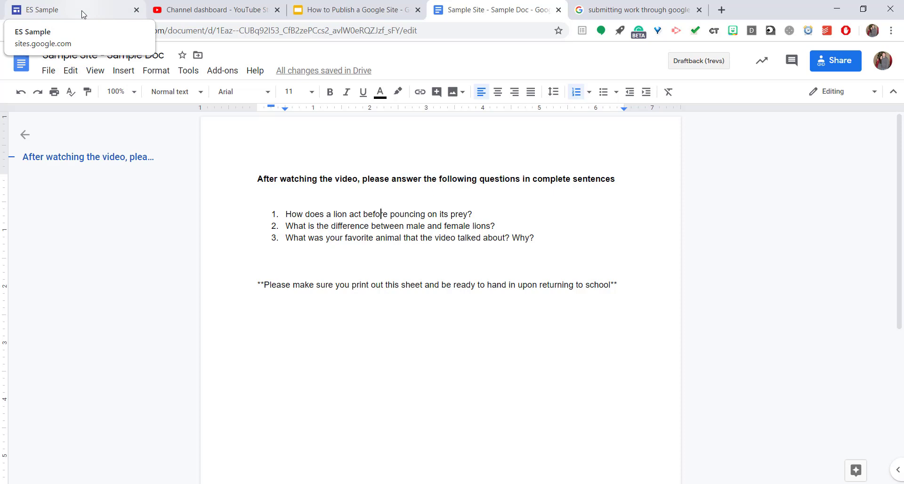
Back in the ES Sample editor, check the embedded doc beside the video, then deselect it
left_click(82, 14)
left_click(519, 357)
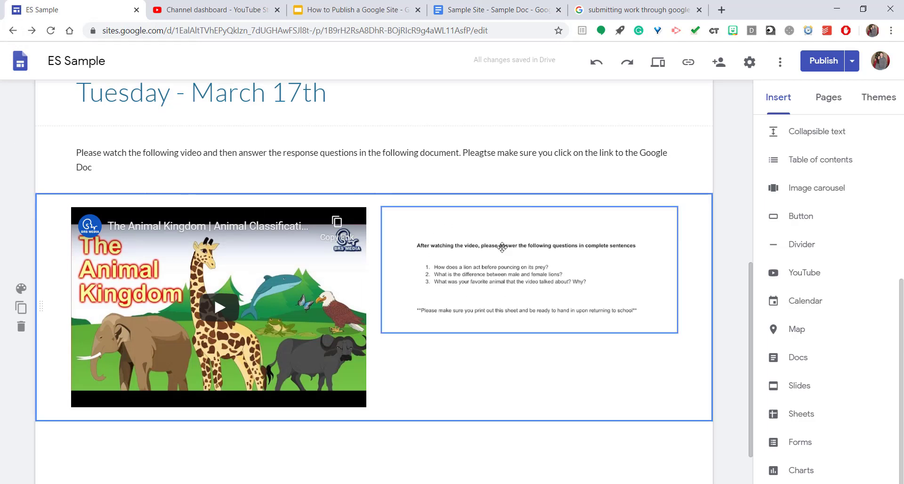
left_click(460, 245)
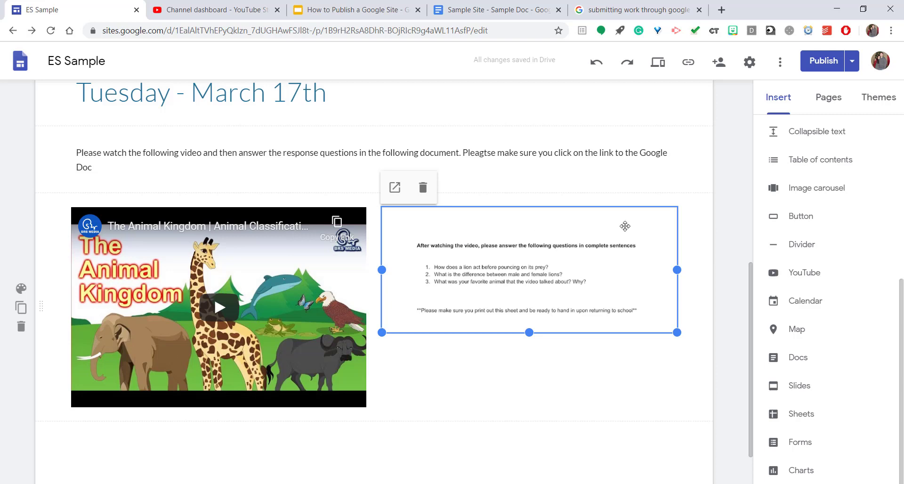
left_click(732, 257)
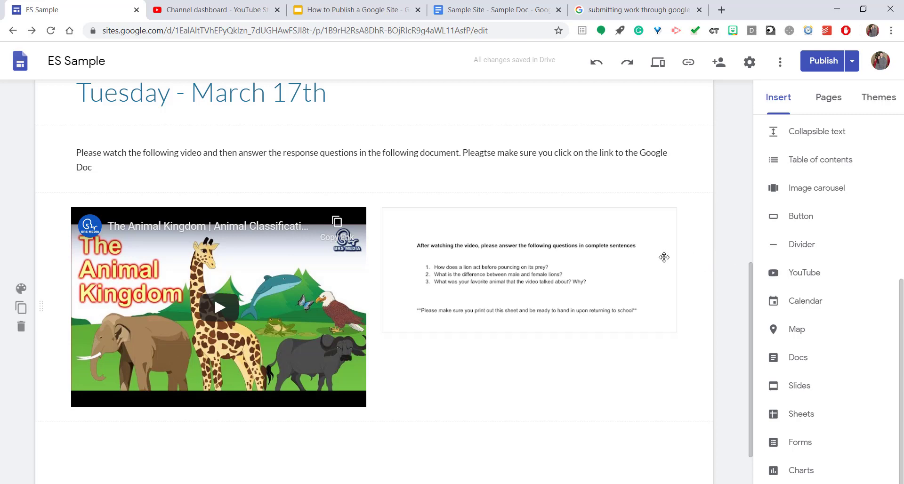
scroll(397, 278, "up", 5)
scroll(446, 226, "down", 5)
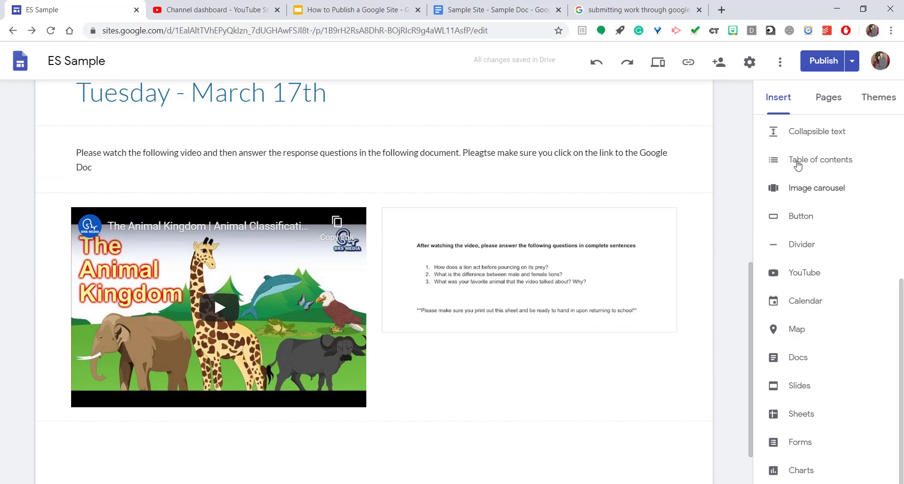